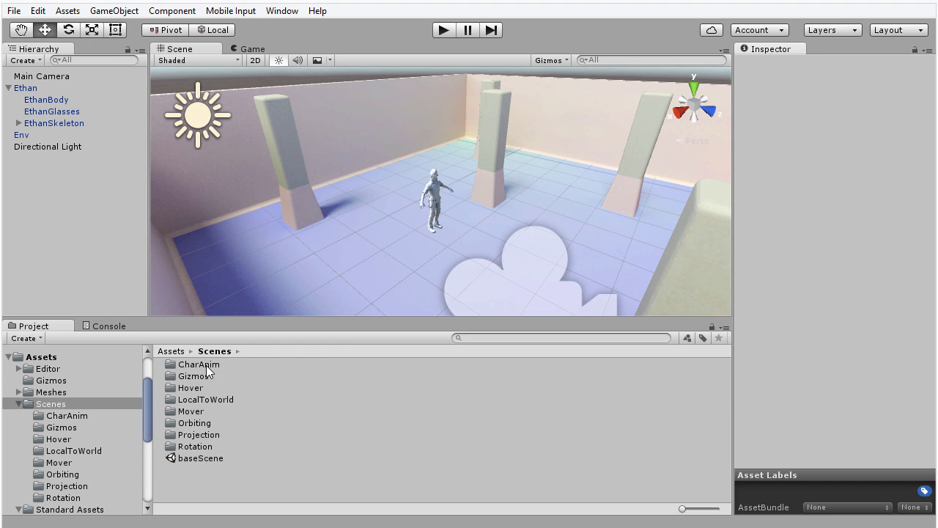
Step: Peek into the CharAnim folder, return to the Scenes folder, and enter Play mode
double_click(206, 365)
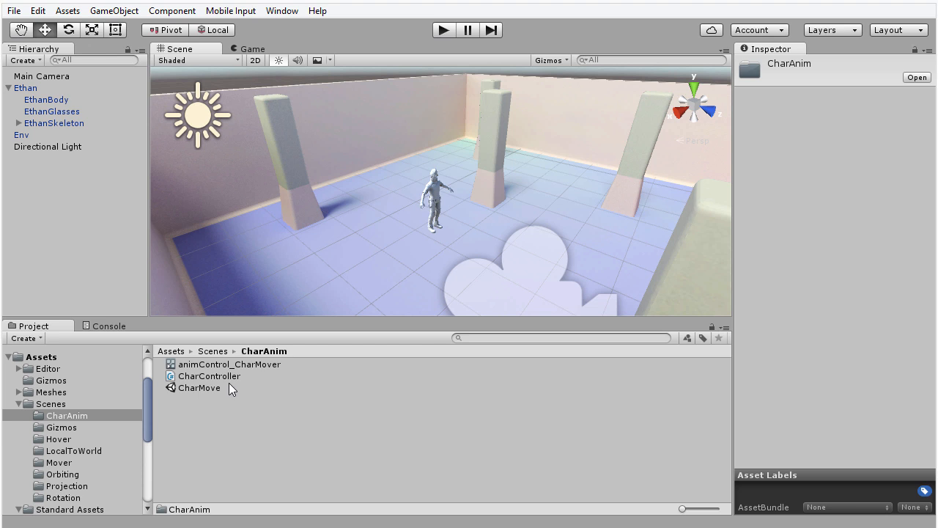
left_click(110, 403)
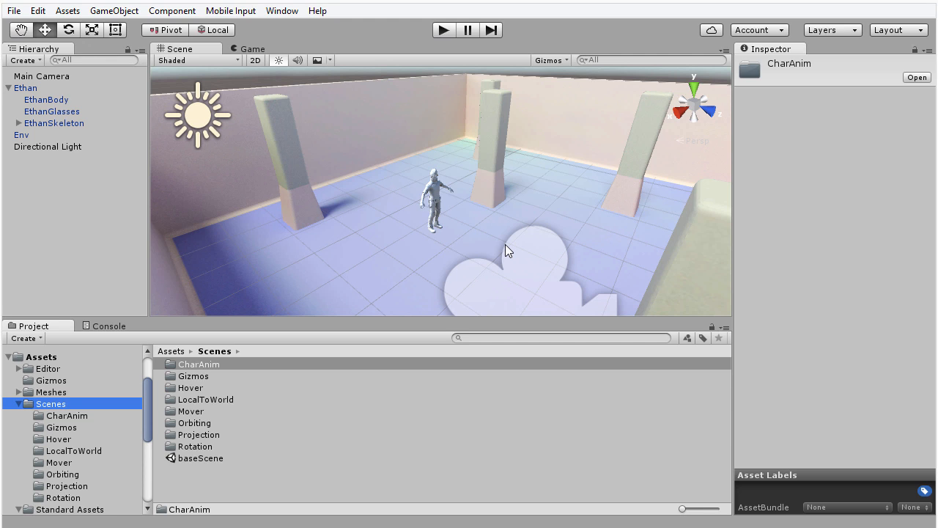
left_click(450, 28)
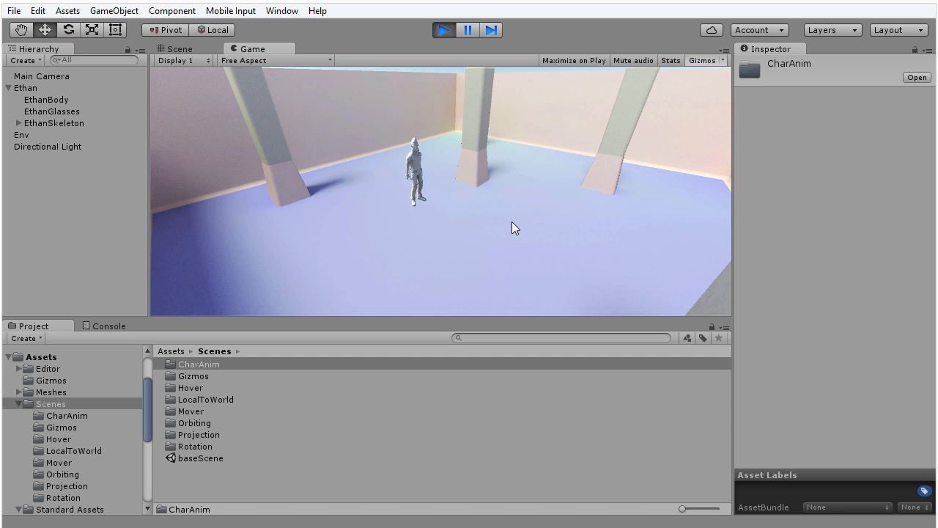
Step: Steer Ethan with W, A, S, D around the room, circling the middle pillar and stopping near it
key("w")
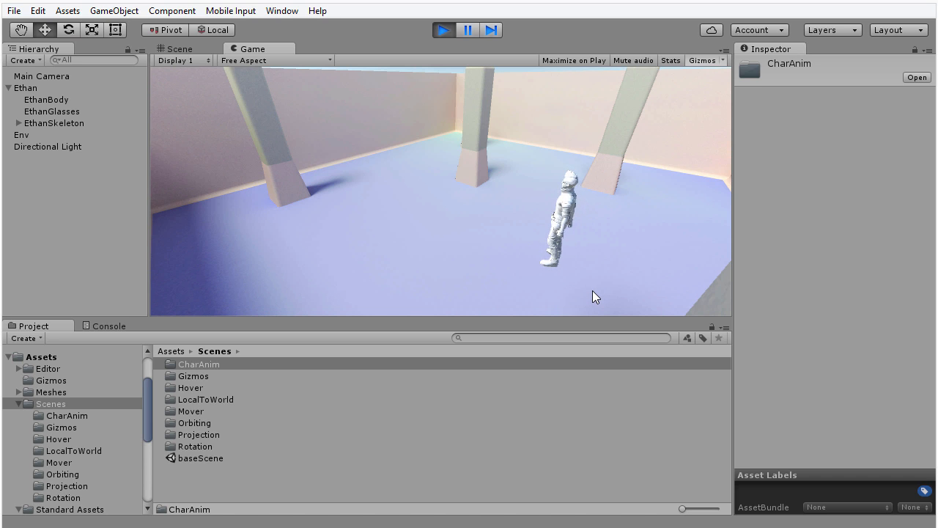
key("w")
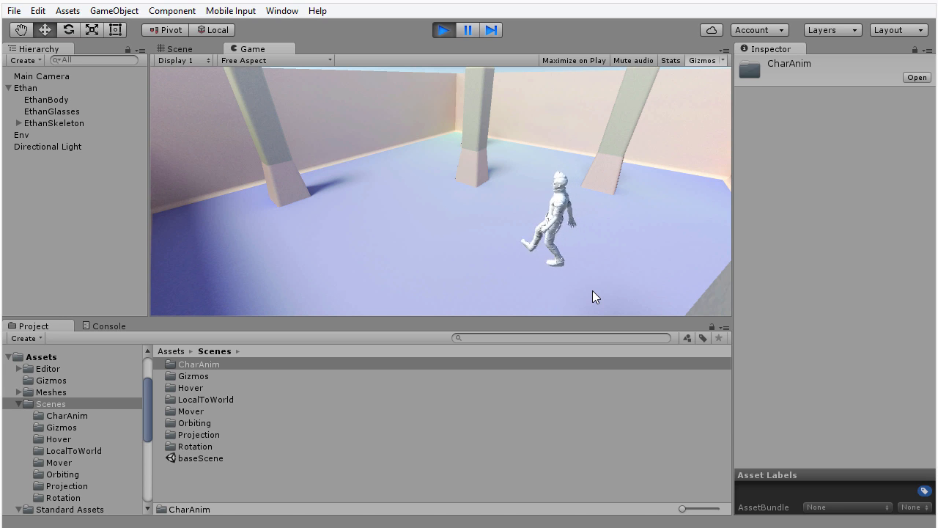
key("d")
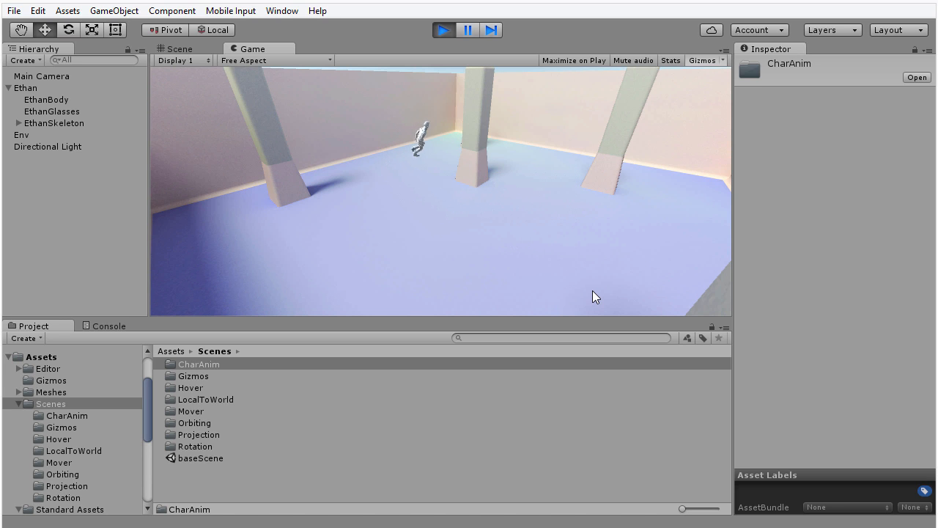
key("d")
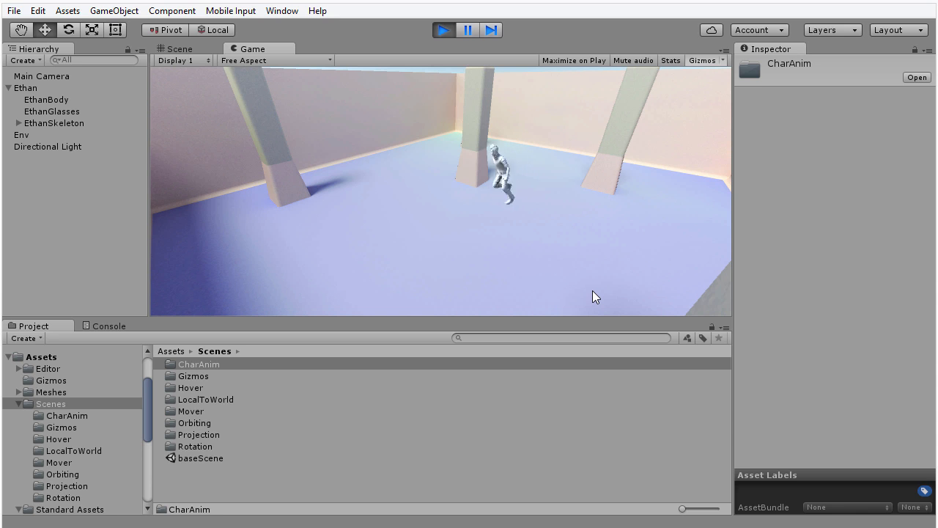
key("a")
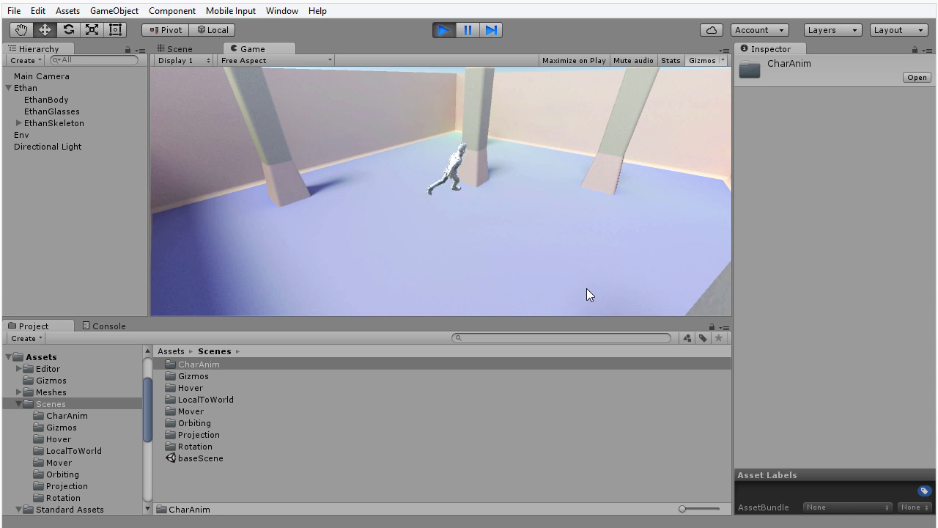
key("d")
key("d")
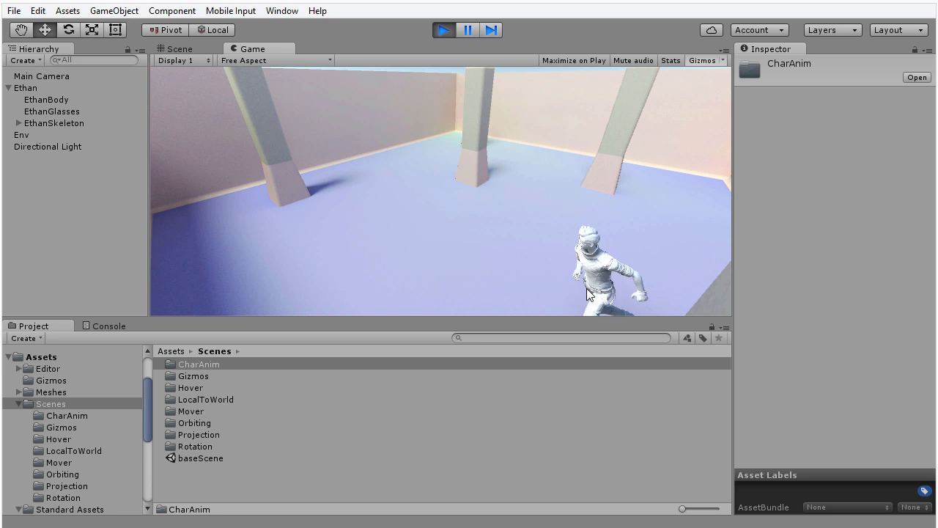
key("d")
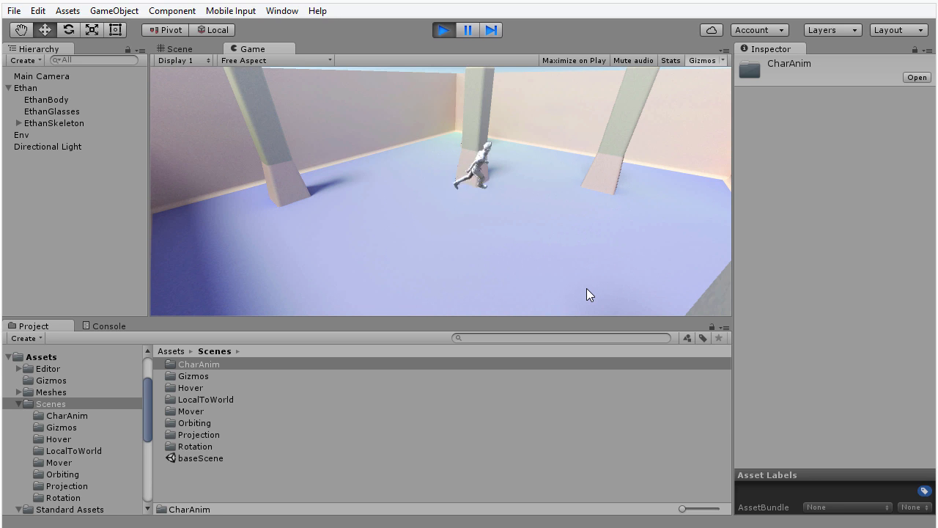
key("d")
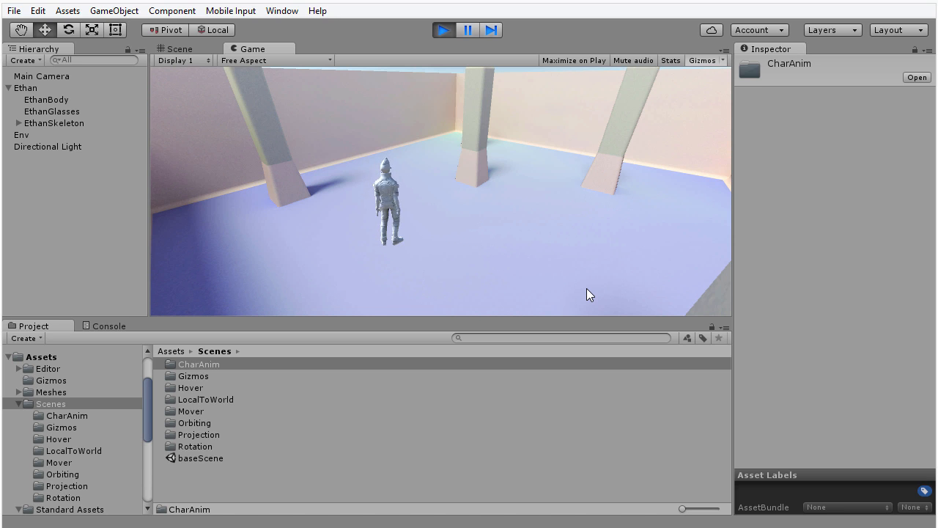
key("w")
key("d")
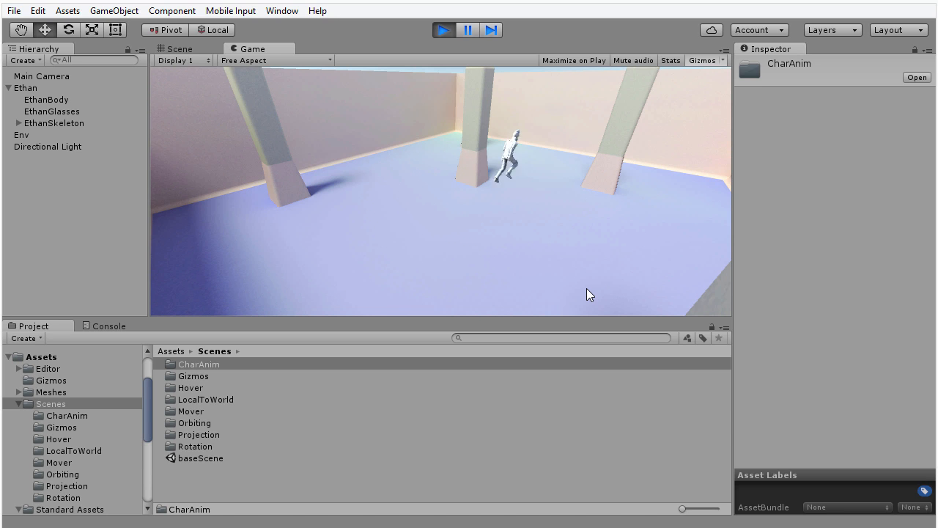
key("a")
key("a")
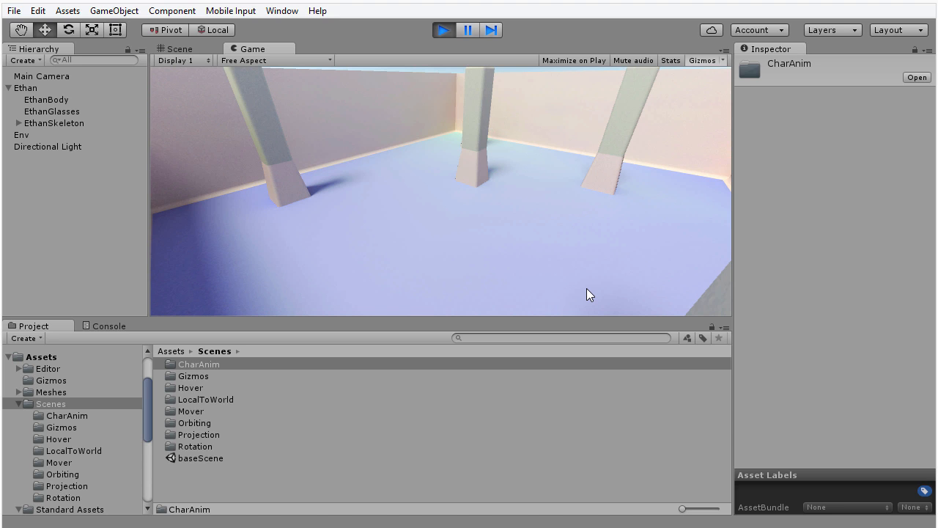
key("s")
key("d")
key("w")
Step: Stop Play mode, then pan and zoom the Scene view in close on Ethan
left_click(443, 31)
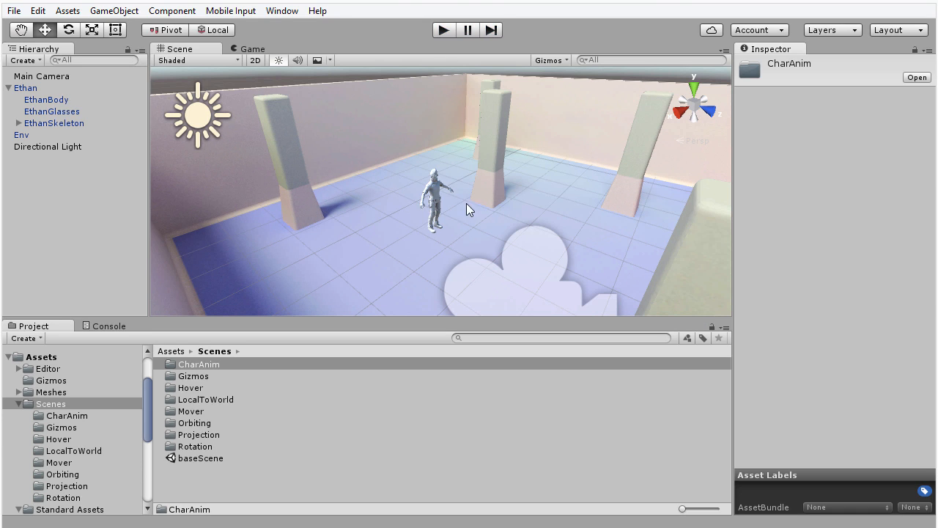
mouse_move(490, 253)
middle_mouse_down()
mouse_move(492, 238)
mouse_move(506, 247)
mouse_move(498, 247)
middle_mouse_up()
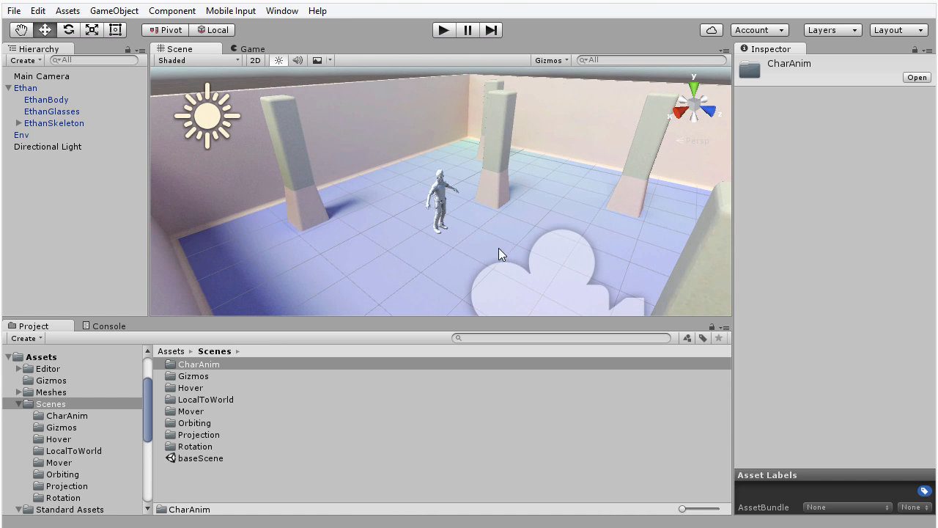
scroll(451, 250, "up", 5)
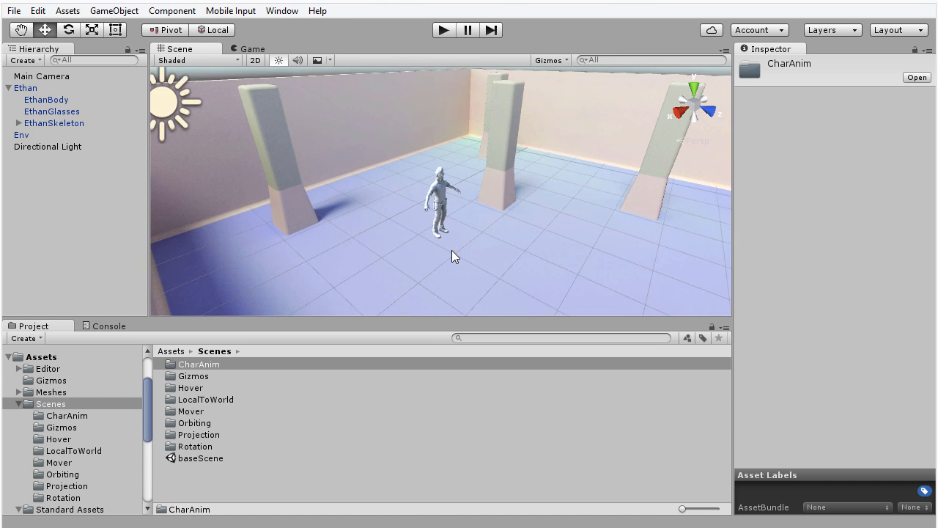
scroll(451, 272, "up", 3)
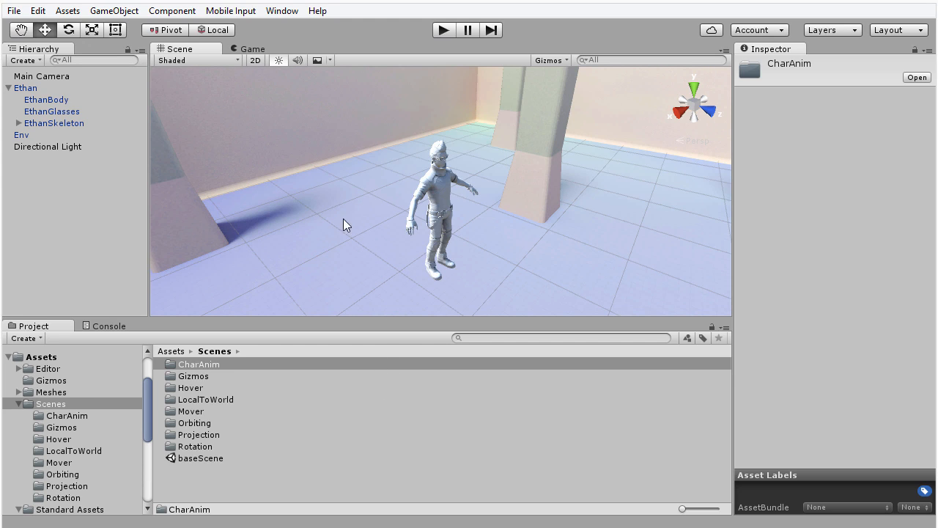
left_click(67, 10)
mouse_move(80, 142)
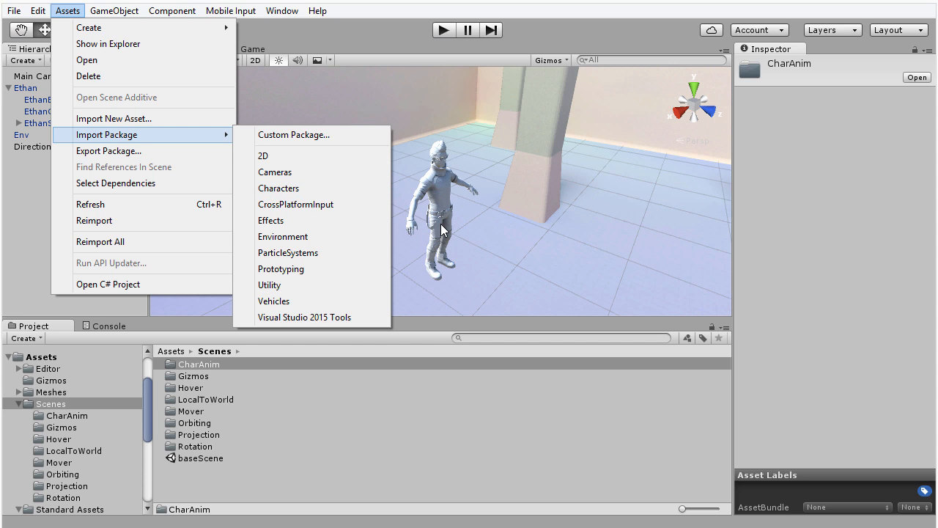
left_click(711, 246)
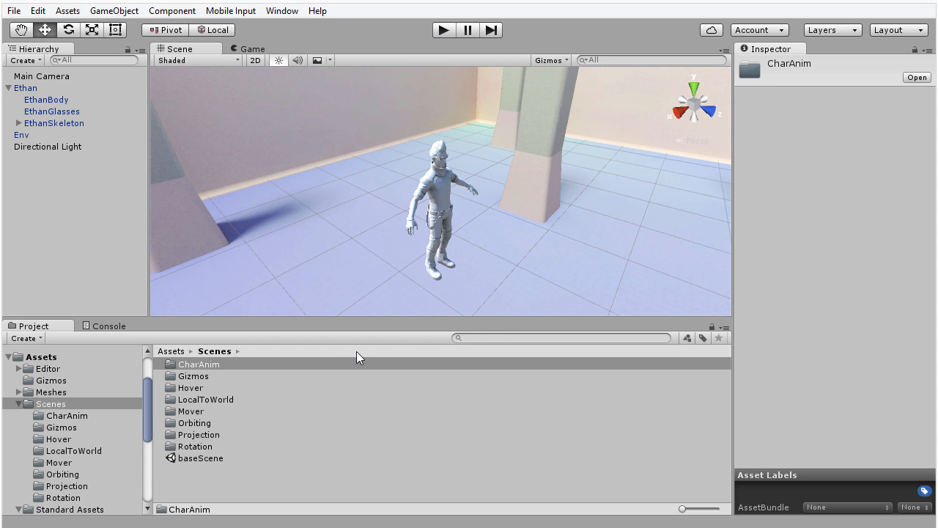
Step: Browse Standard Assets > Characters > ThirdPersonCharacter > Models, enlarging the asset icons
left_click(147, 407)
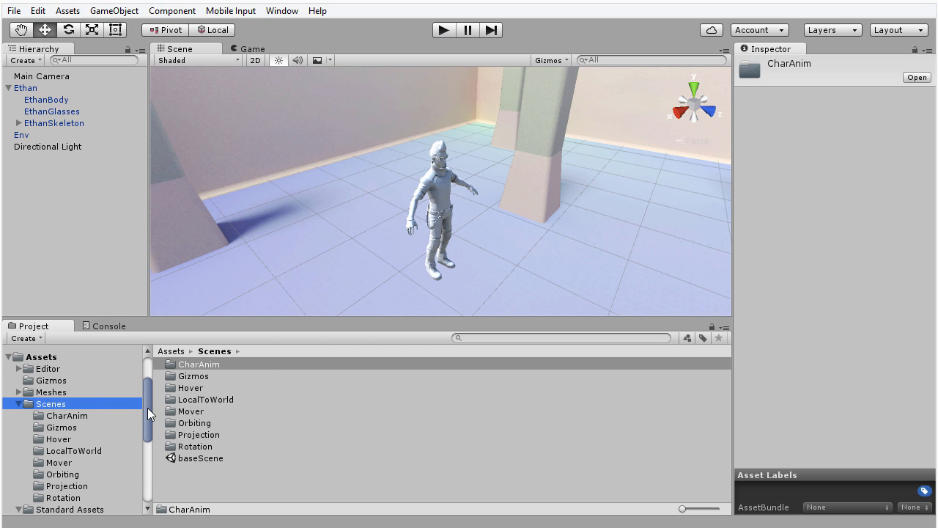
left_click_drag(147, 408, 150, 435)
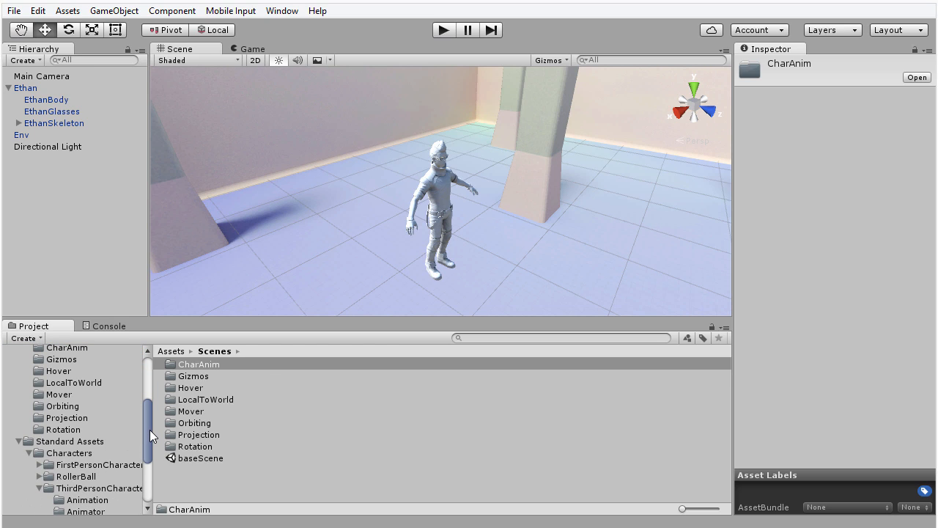
left_click(86, 441)
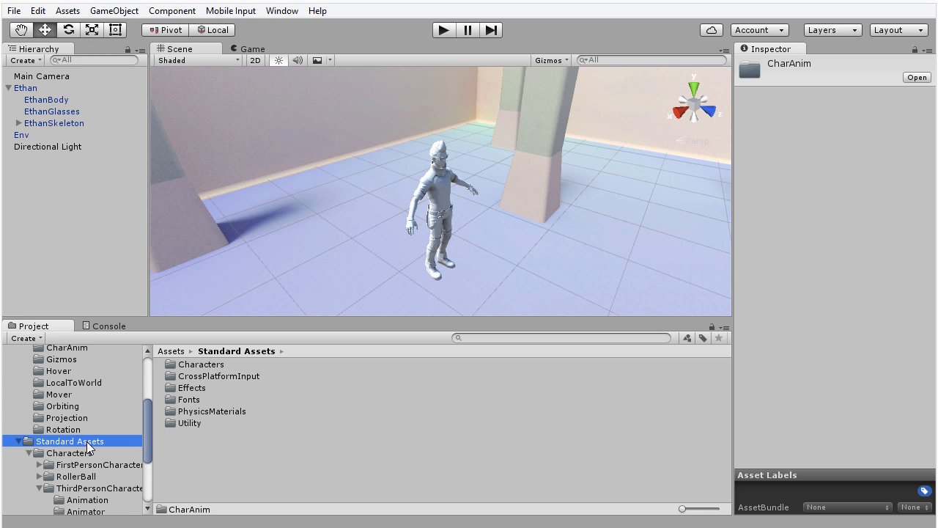
double_click(198, 366)
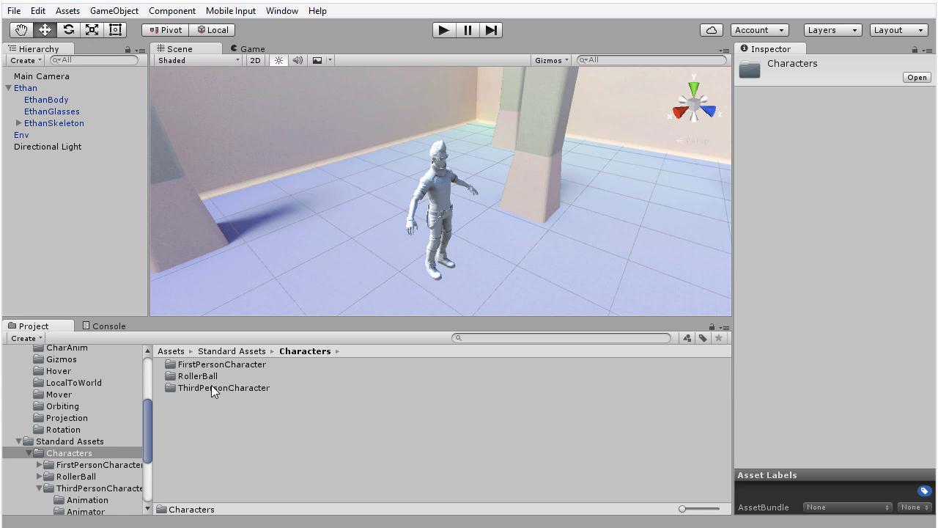
double_click(230, 388)
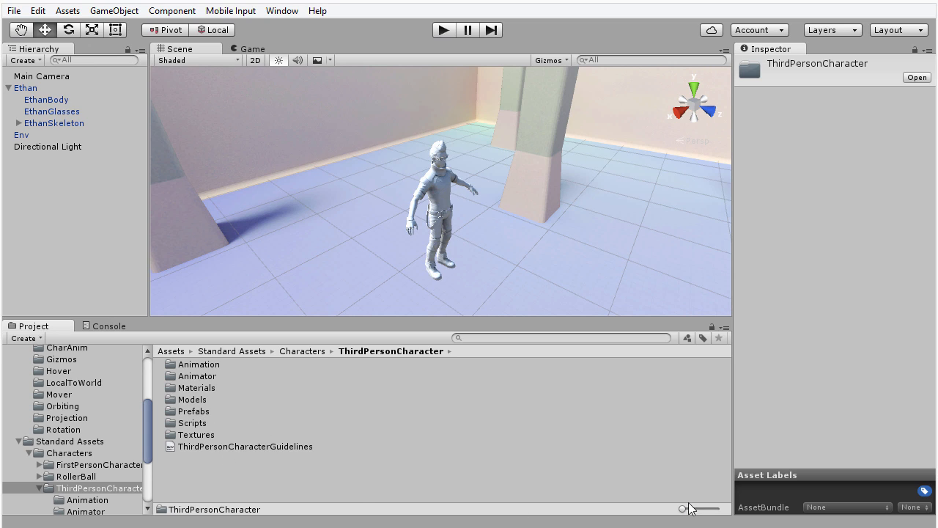
mouse_move(684, 511)
left_mouse_down()
mouse_move(709, 518)
mouse_move(678, 515)
left_mouse_up()
double_click(193, 396)
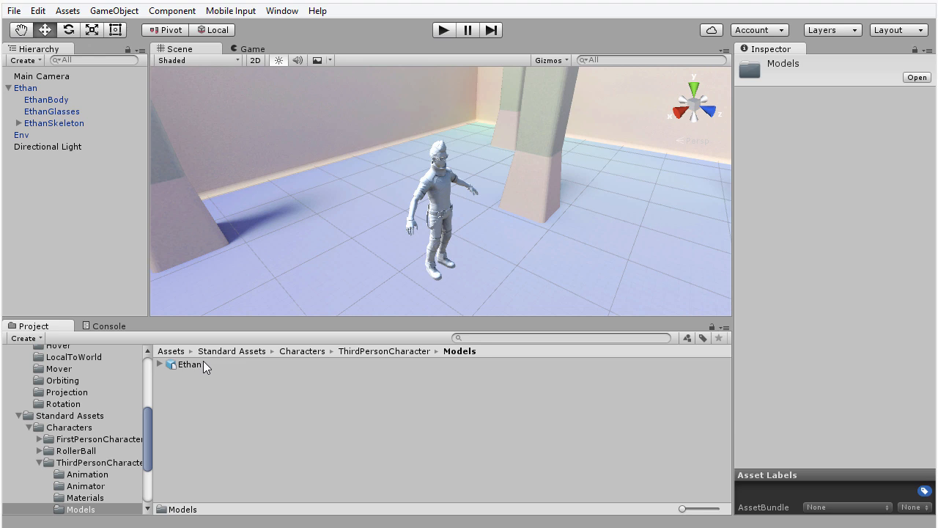
Step: Show Ethan's Model-tab import settings (Scale Factor 0.01), spin the preview, and enlarge the settings area
left_click(189, 364)
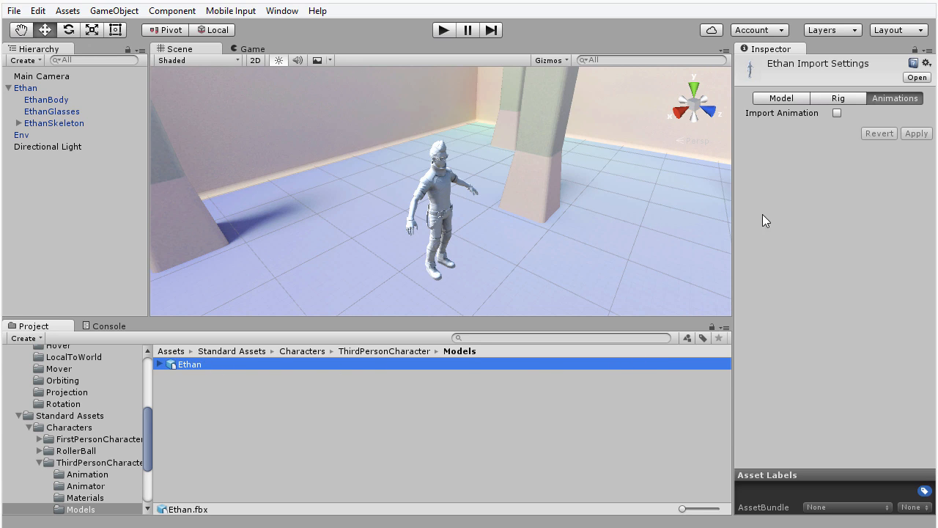
left_click(781, 98)
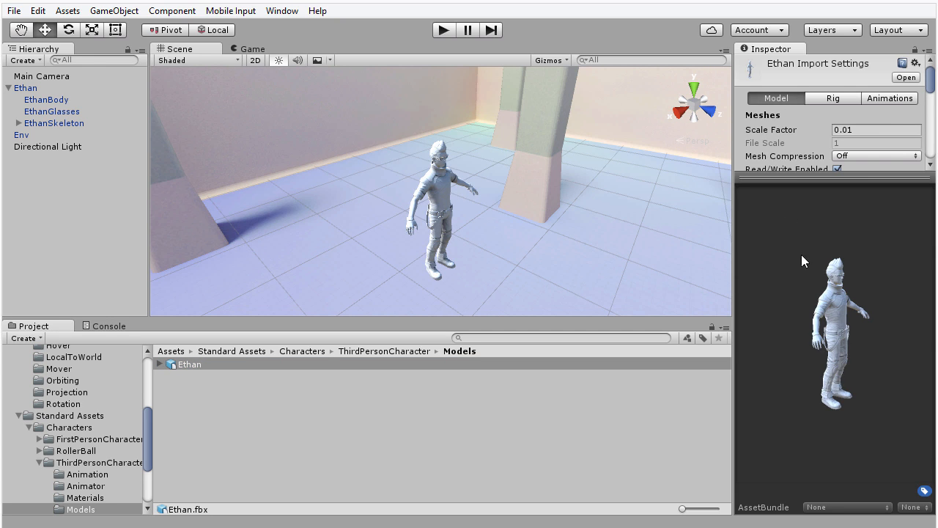
left_click_drag(840, 429, 898, 309)
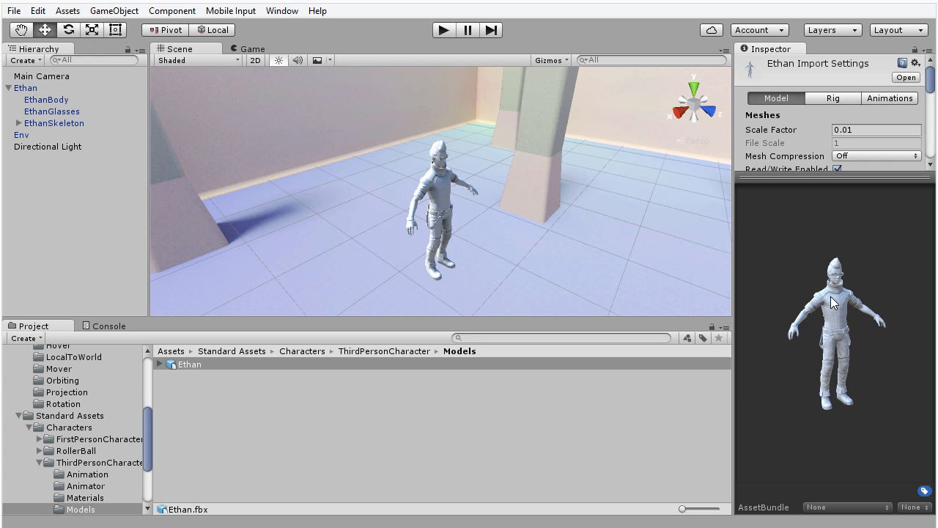
left_click_drag(848, 178, 849, 288)
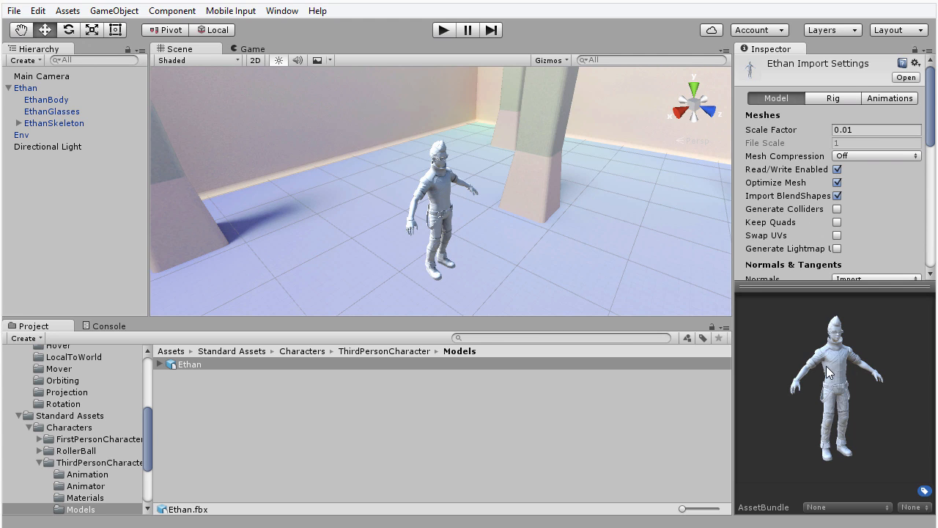
Step: Confirm Ethan's rig Animation Type is Humanoid, then list the ThirdPersonCharacter Animation folder
left_click(843, 100)
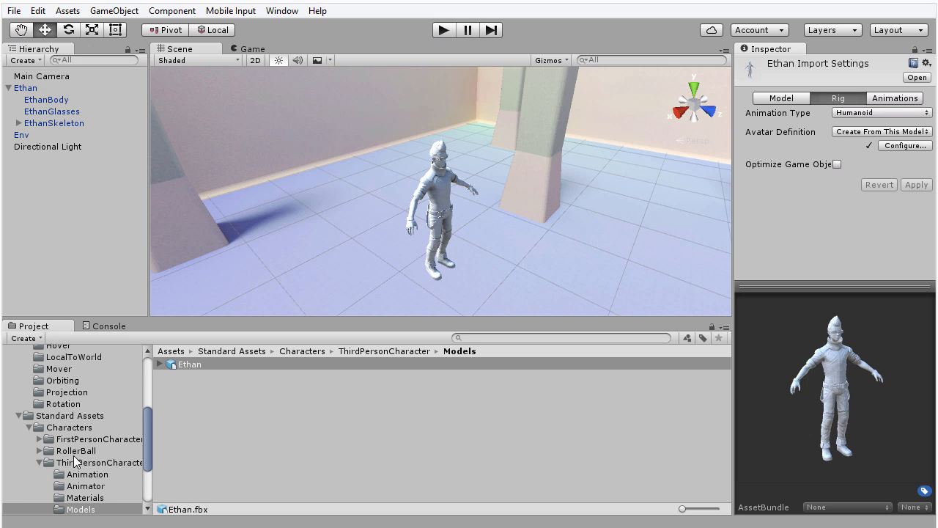
left_click(87, 477)
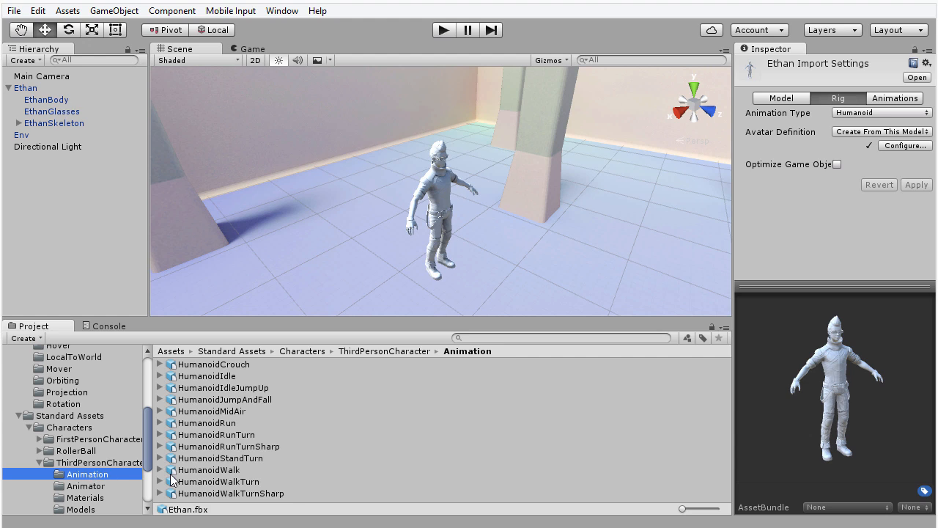
Step: Preview HumanoidWalk on the Animations tab, then HumanoidRun (frames 335.9–353.7) on Ethan
left_click(209, 473)
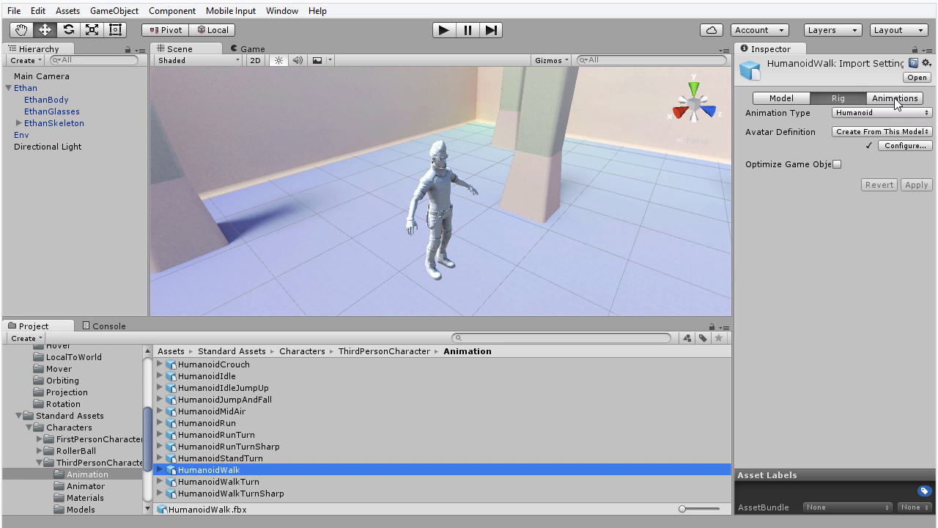
left_click(896, 103)
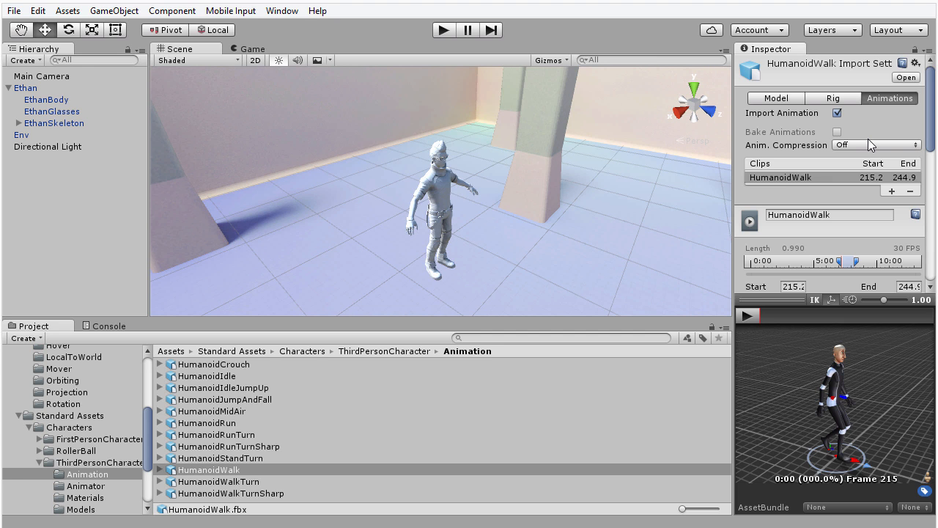
key("space")
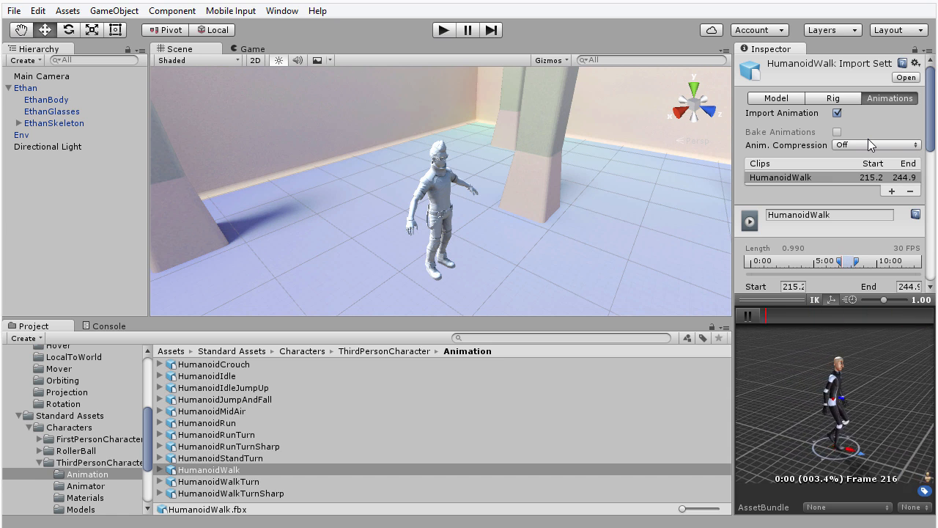
key("Up")
key("Up")
key("Up")
key("Up")
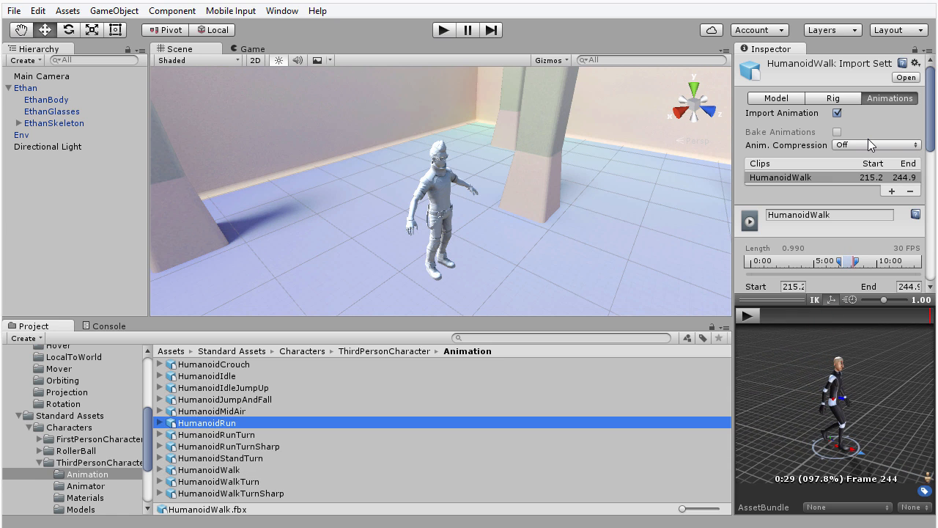
key("space")
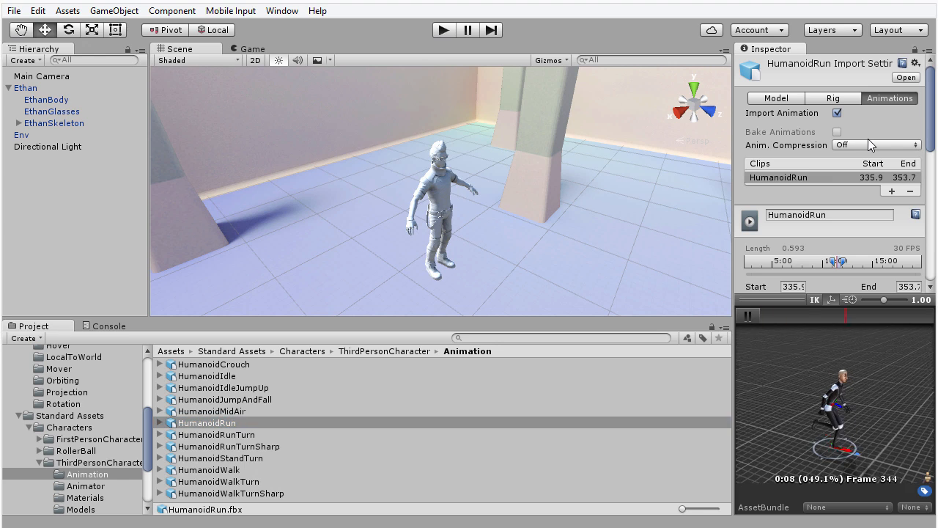